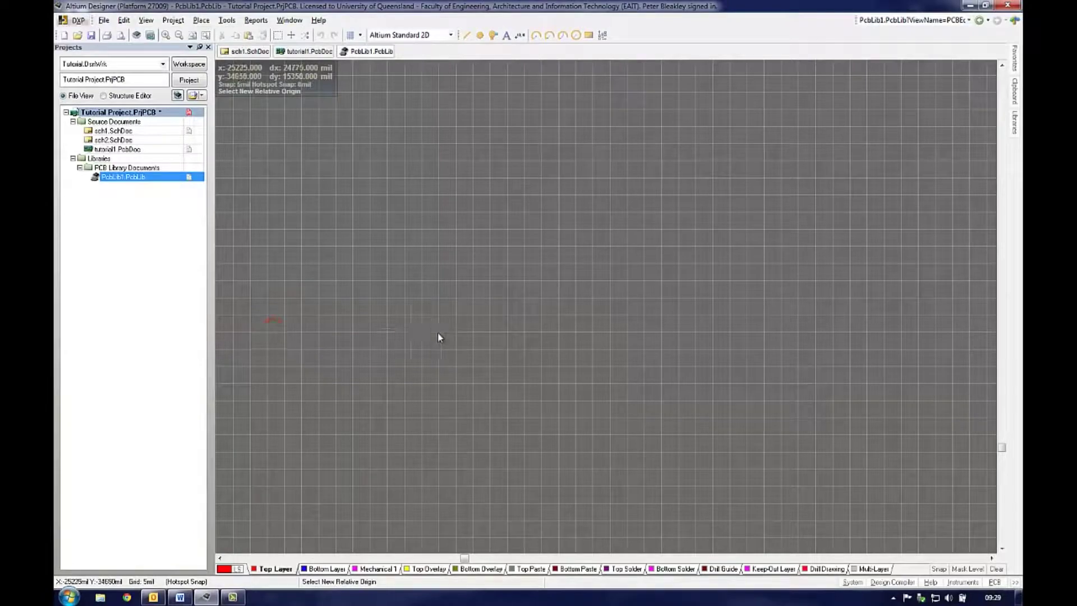
Step: Place a new relative origin in the blank footprint workspace and set the global snap grid to 100 mil
click(439, 332)
right_drag(493, 352, 533, 311)
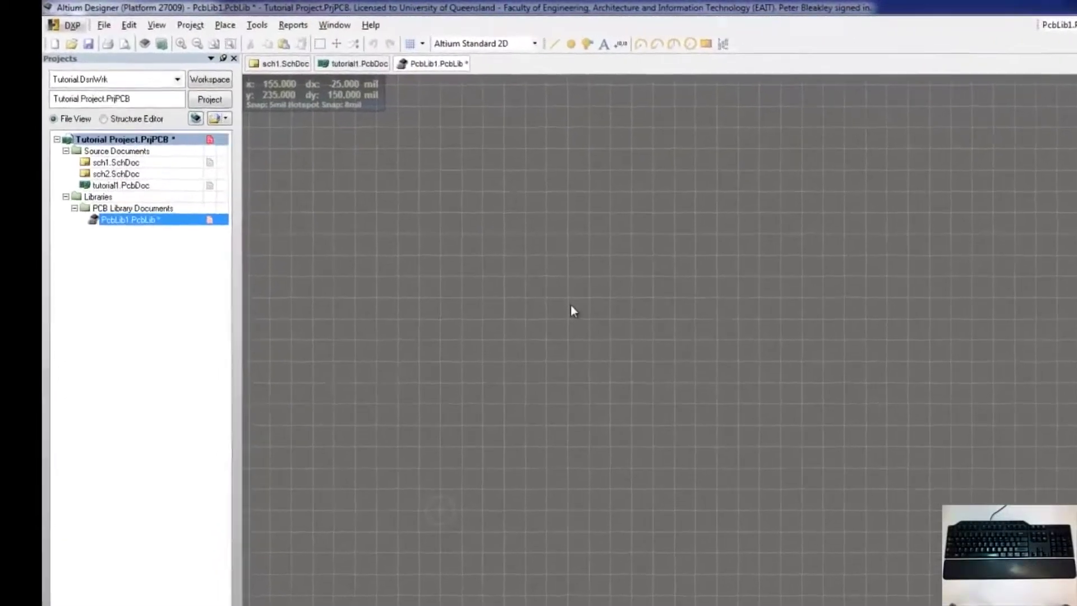
click(410, 43)
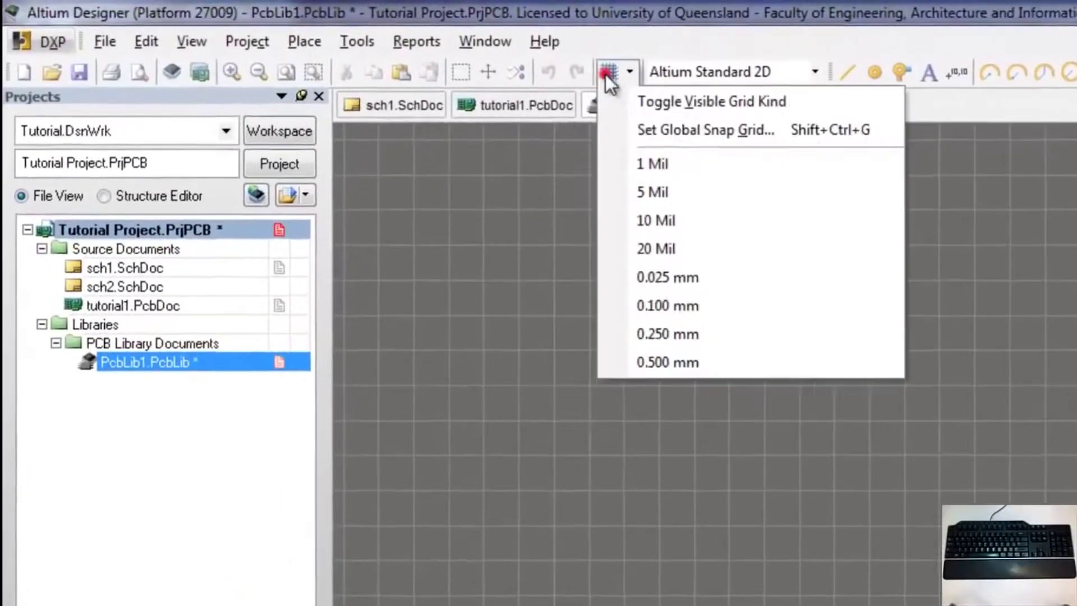
click(650, 130)
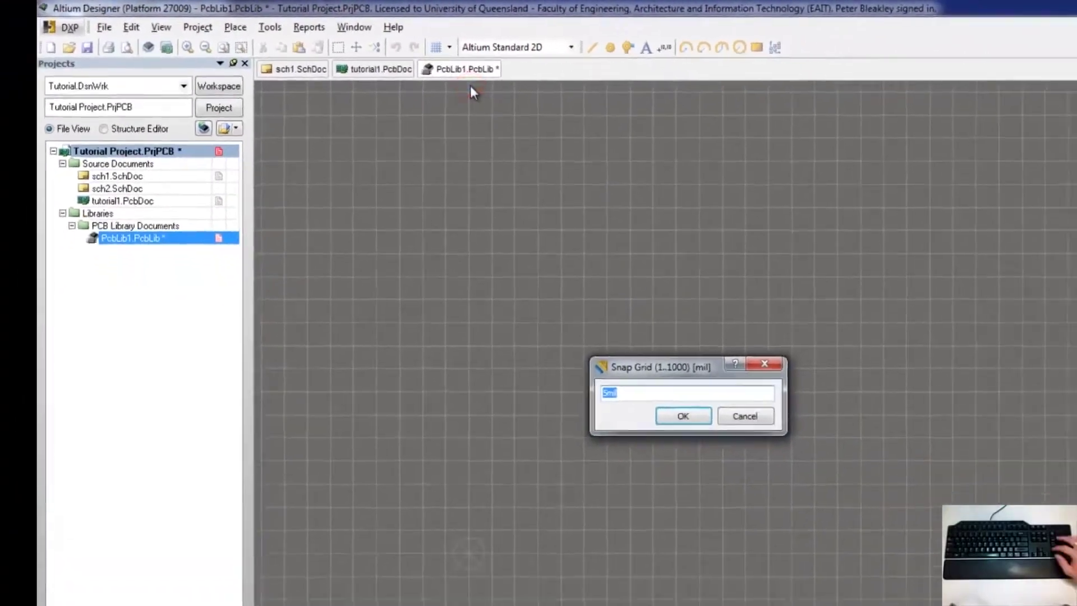
text(100)
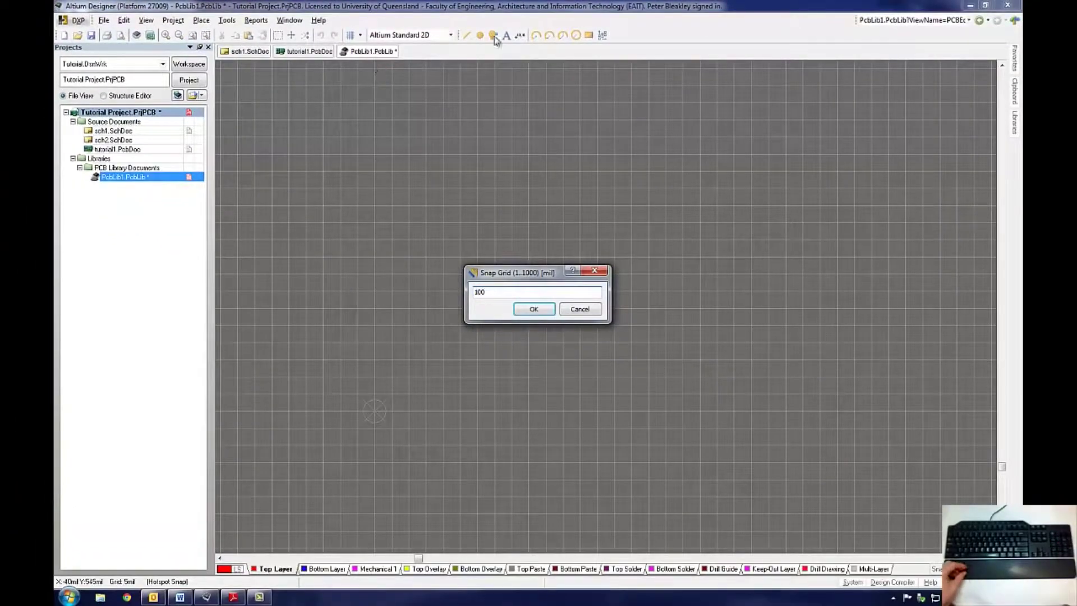
click(535, 309)
Step: Place a round multi-layer pad with designator 1 at the origin
ctrl+scroll(604, 289, up, 4)
ctrl+scroll(598, 288, down, 2)
right_drag(606, 353, 611, 178)
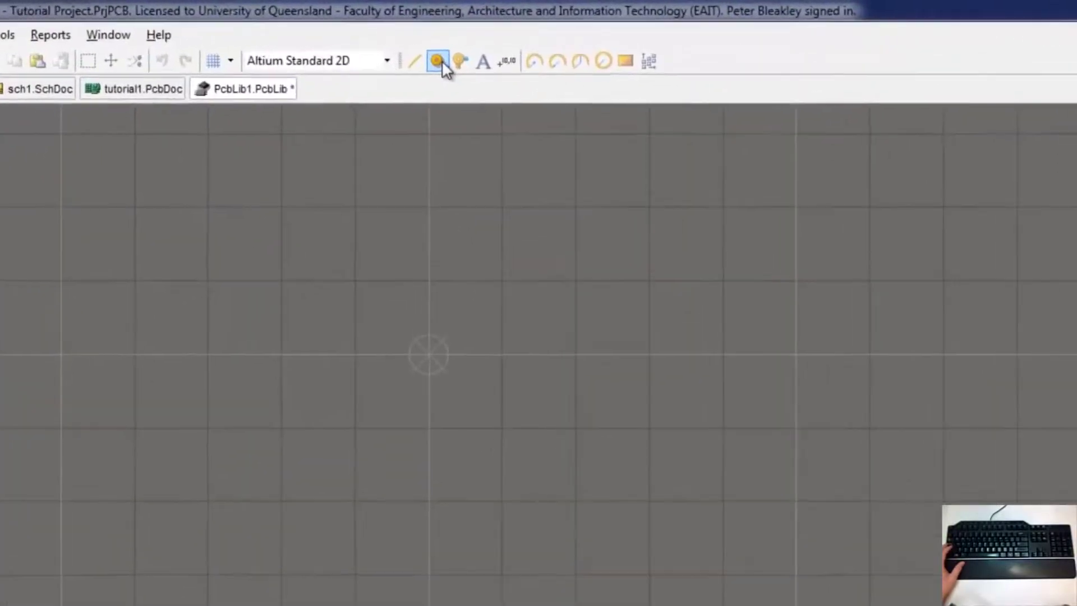
click(432, 65)
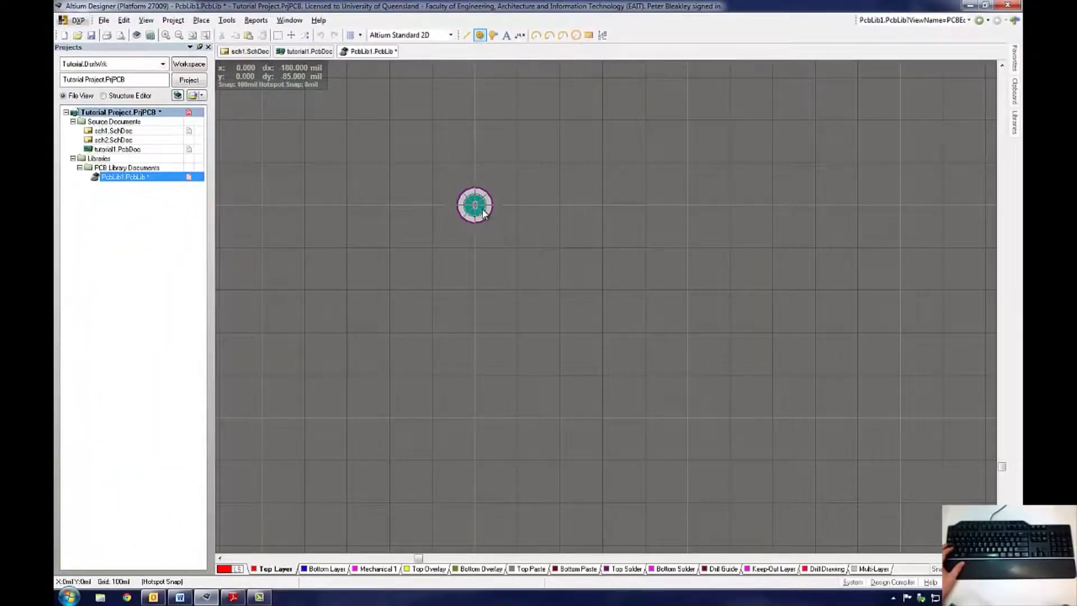
key(Tab)
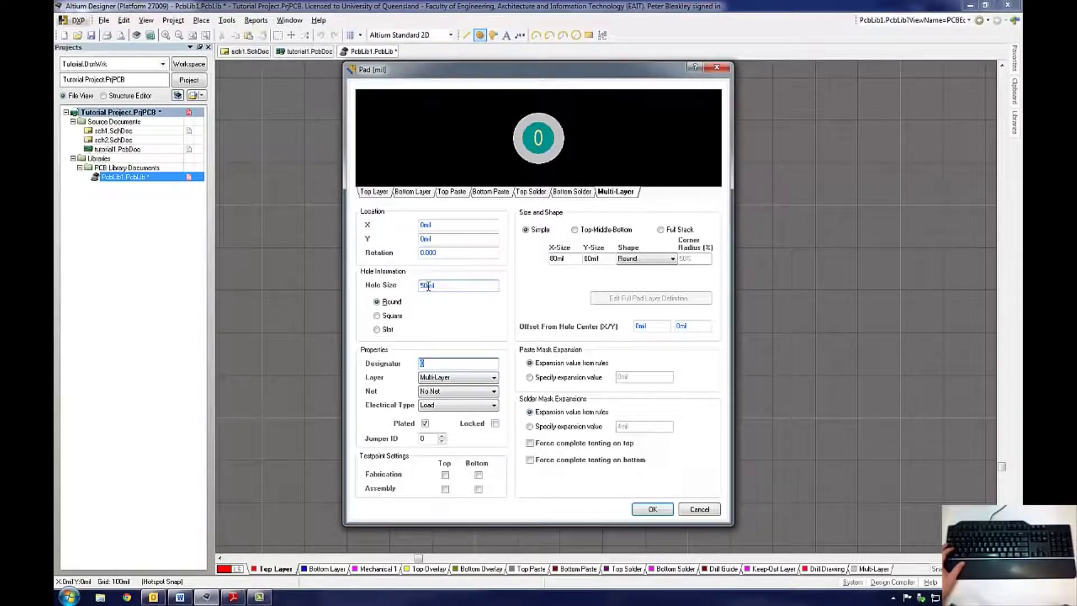
key(Return)
click(475, 206)
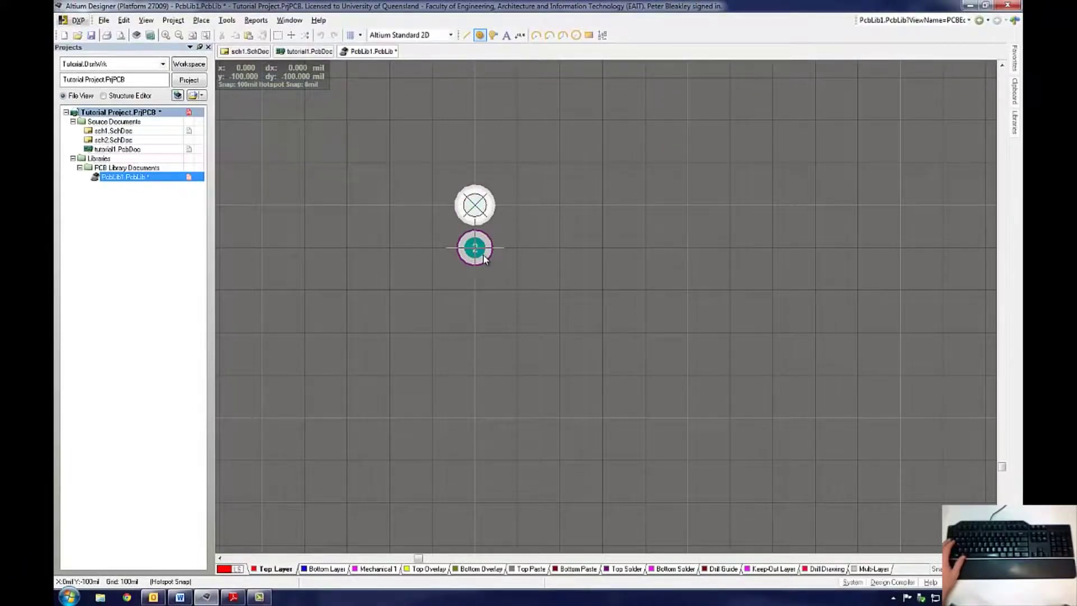
Step: Configure pad 2 as a rectangular Top Layer pad and place it 100 mil below pad 1
key(Tab)
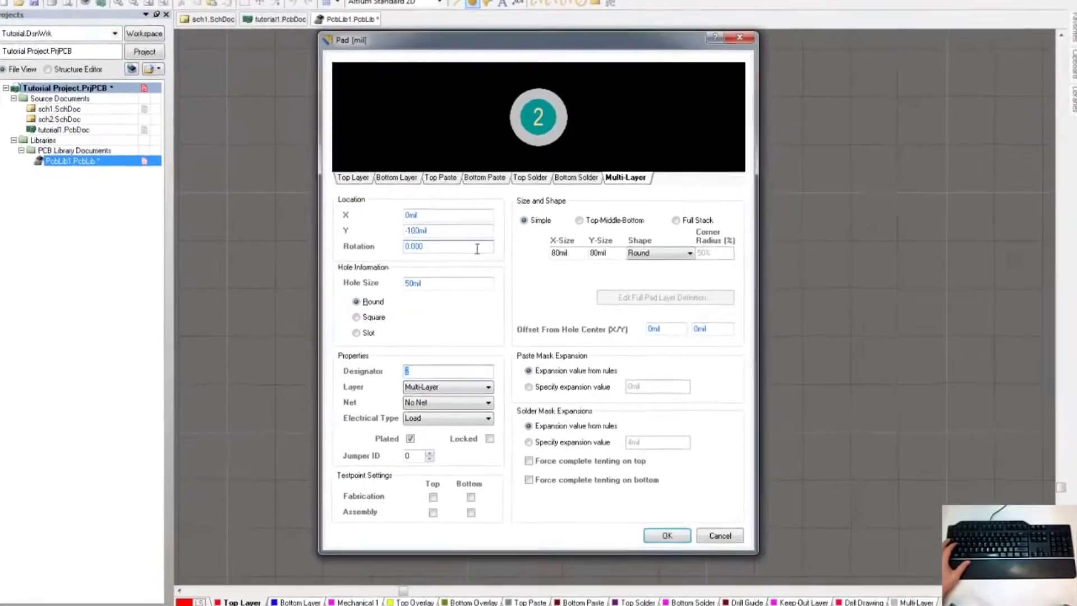
click(421, 397)
click(482, 421)
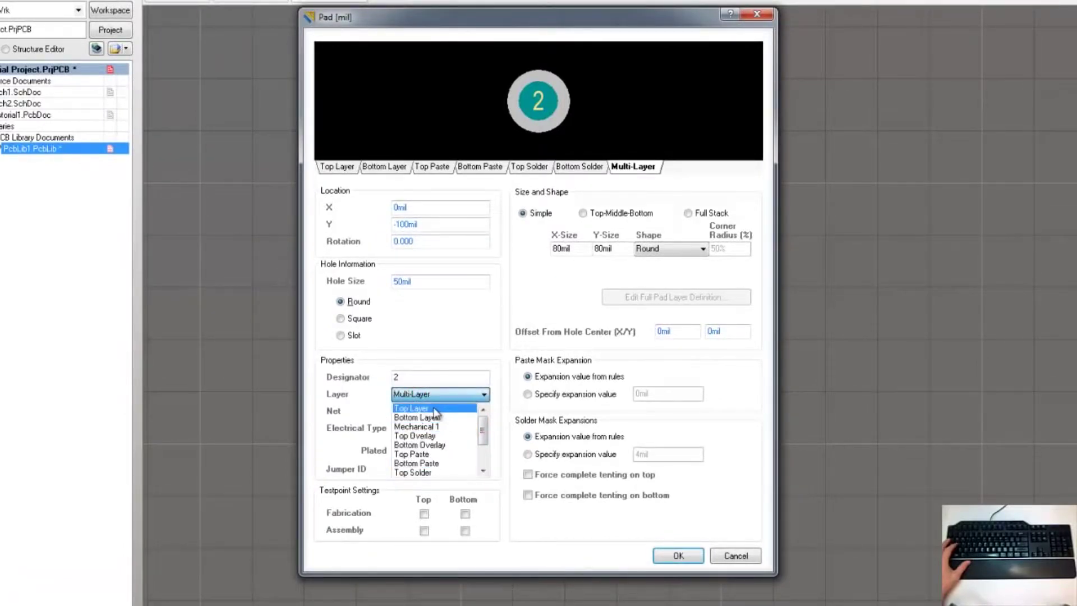
click(433, 409)
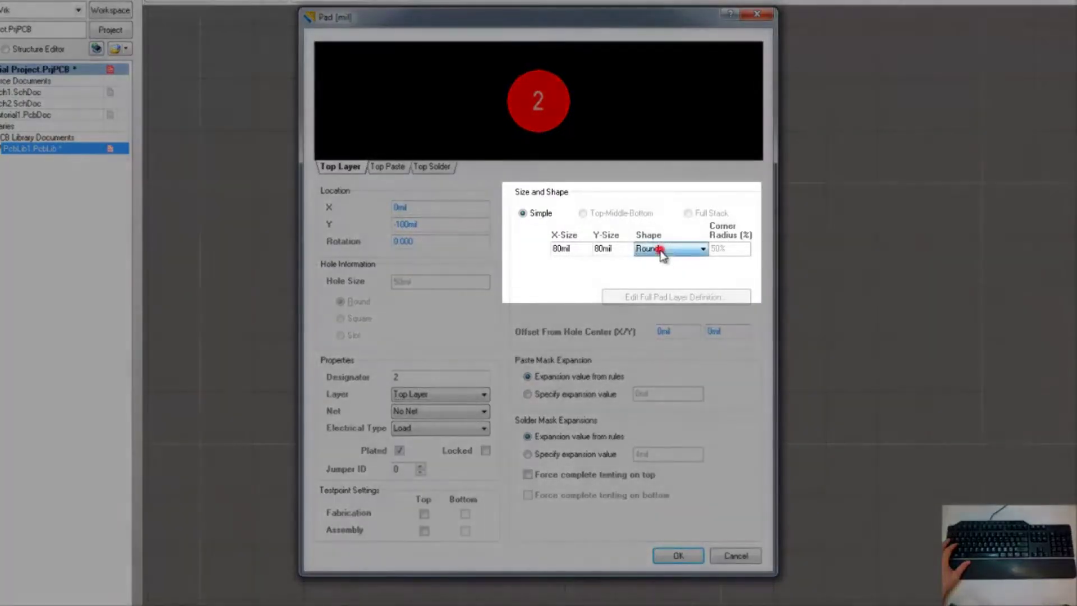
click(665, 250)
click(662, 273)
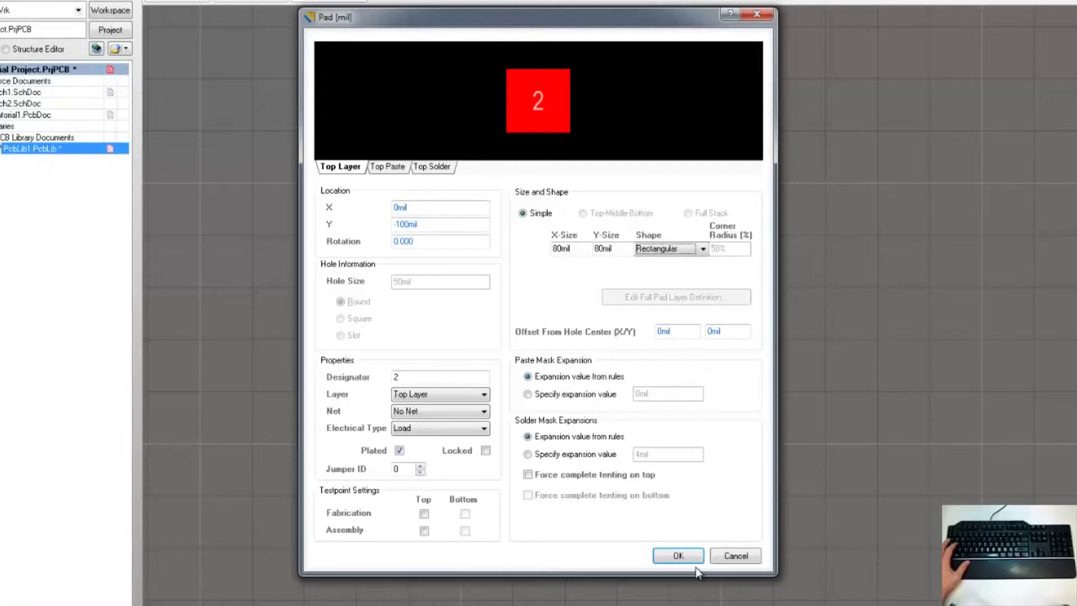
click(678, 555)
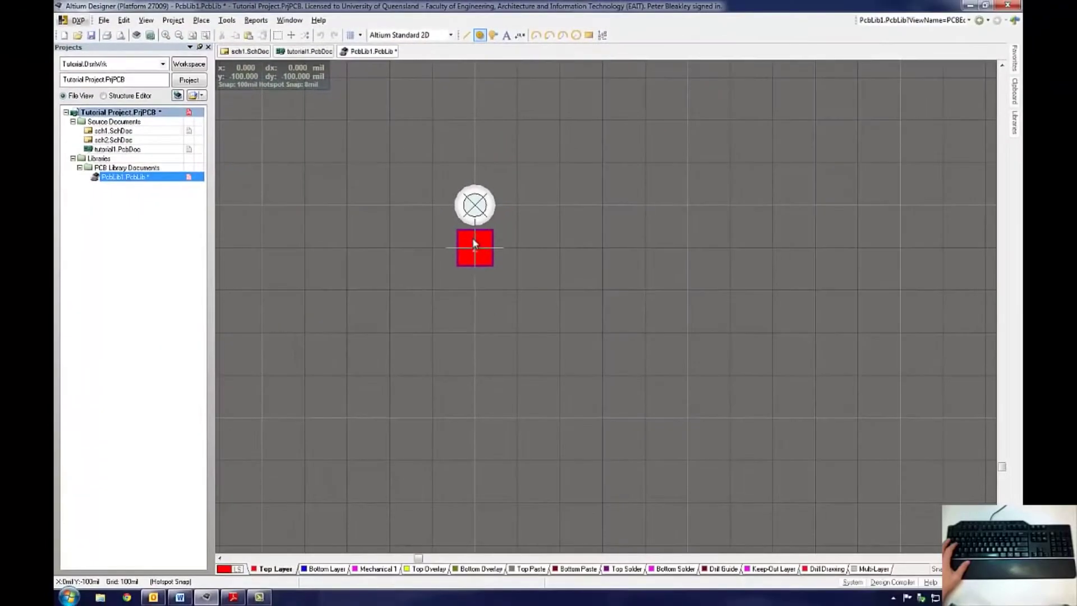
click(474, 245)
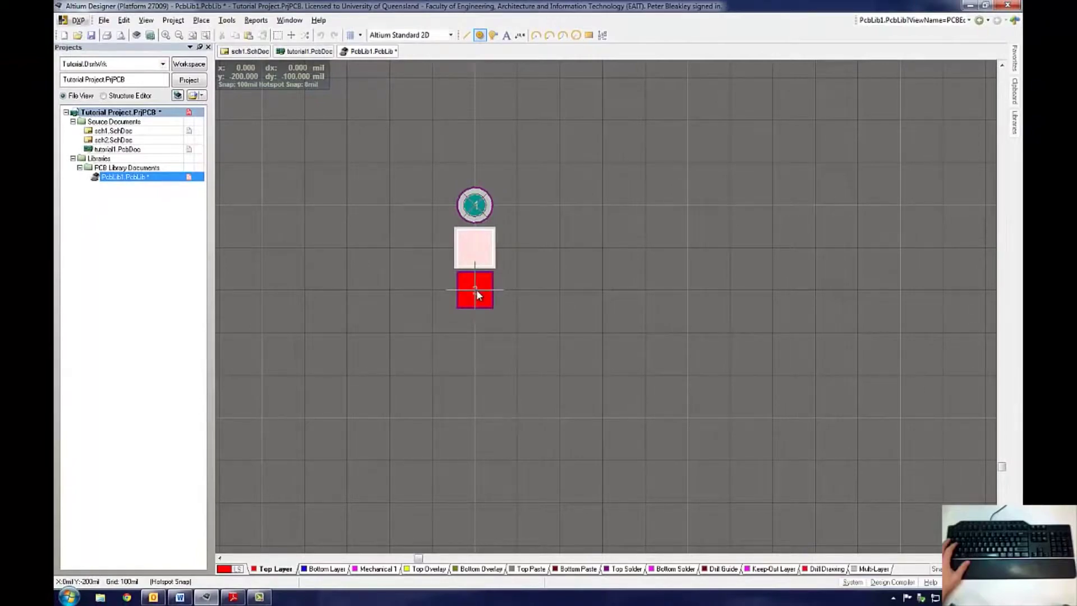
Step: Configure the next pad as a round Multi-Layer pad with a 50 mil hole
key(Tab)
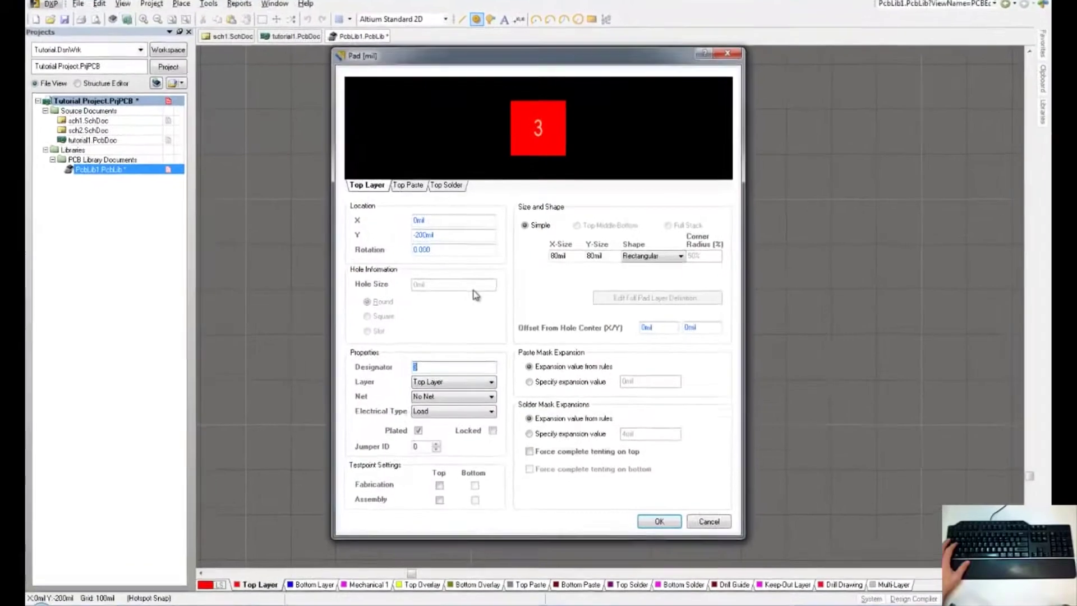
click(456, 402)
scroll(474, 461, down, 2)
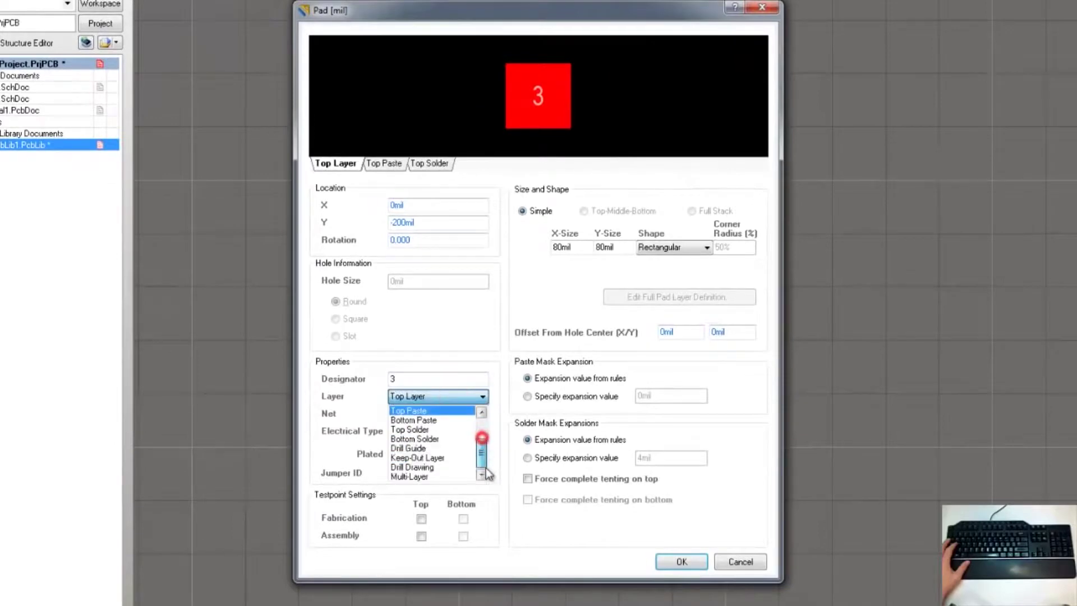
click(440, 476)
drag(391, 281, 396, 281)
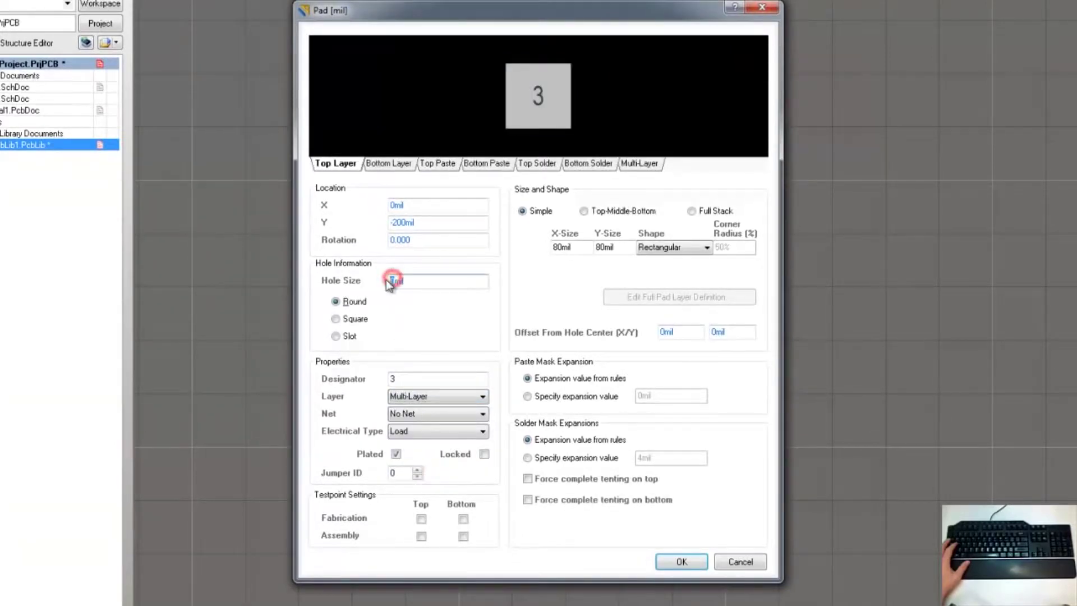
text(50)
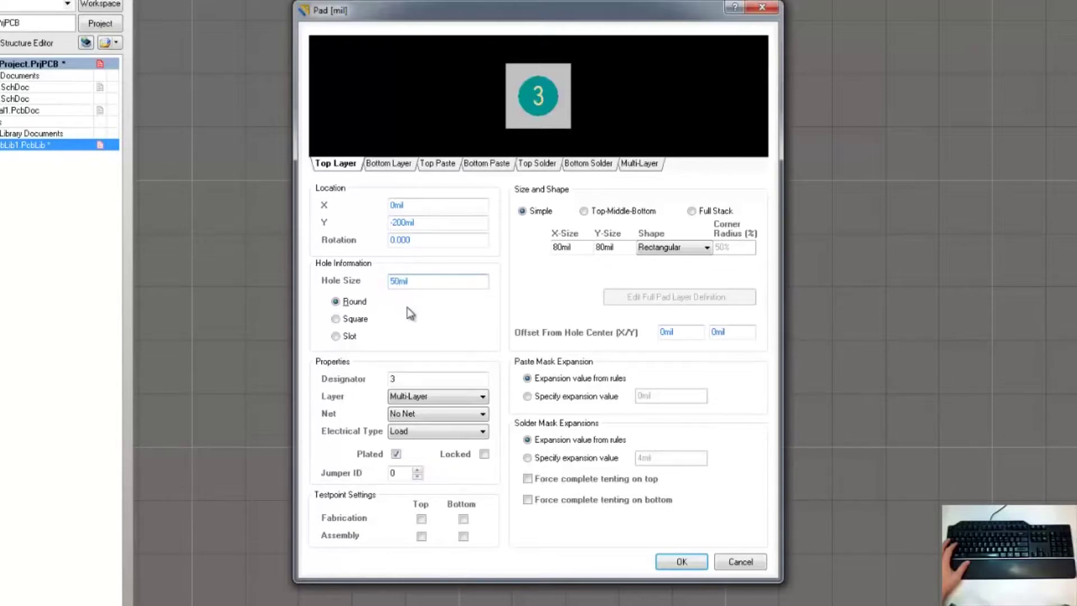
click(649, 249)
click(649, 252)
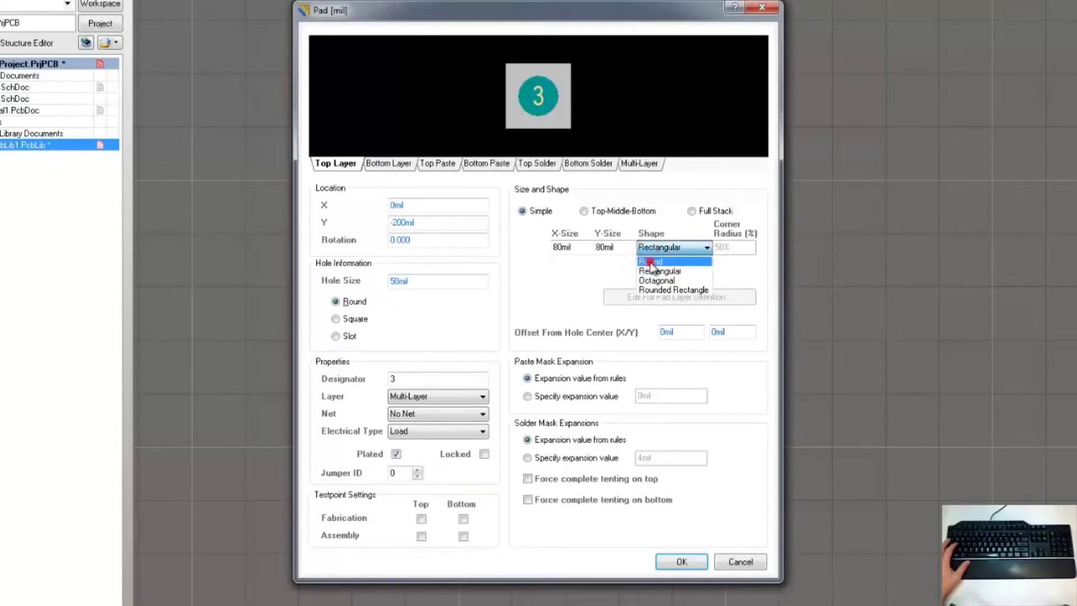
click(650, 259)
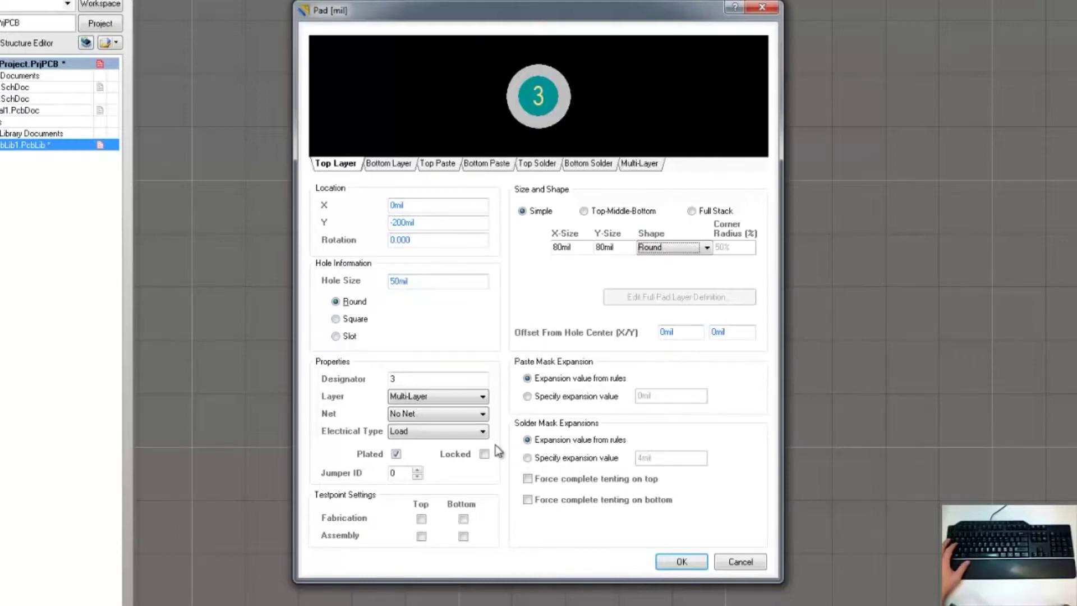
Step: Set the pad's designator to 2 and place round pads at (100, -100) mil and (0, -200) mil
double_click(394, 379)
text(2)
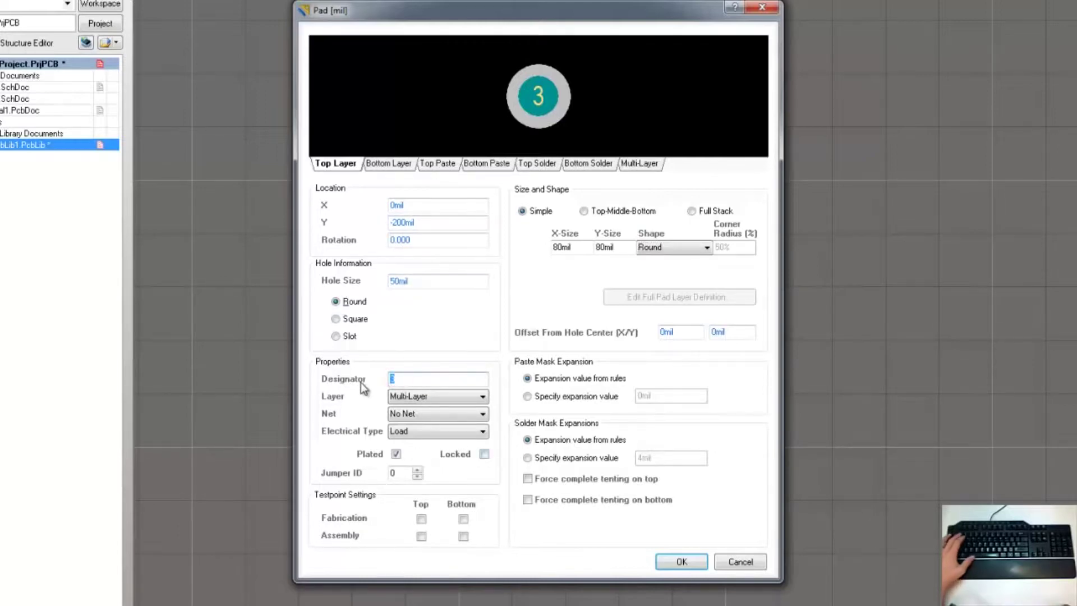
click(651, 562)
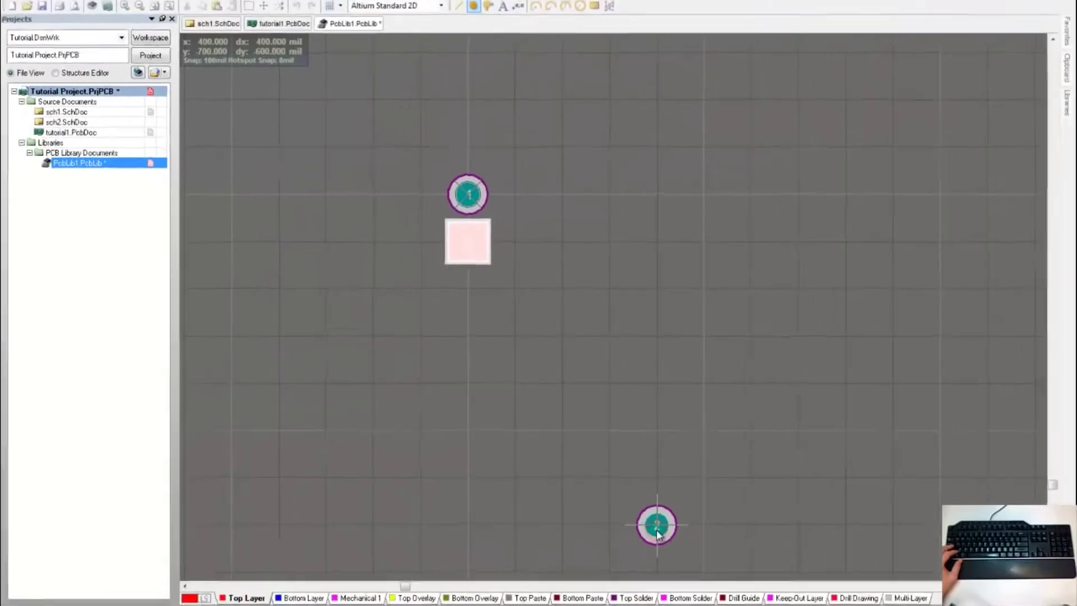
click(517, 248)
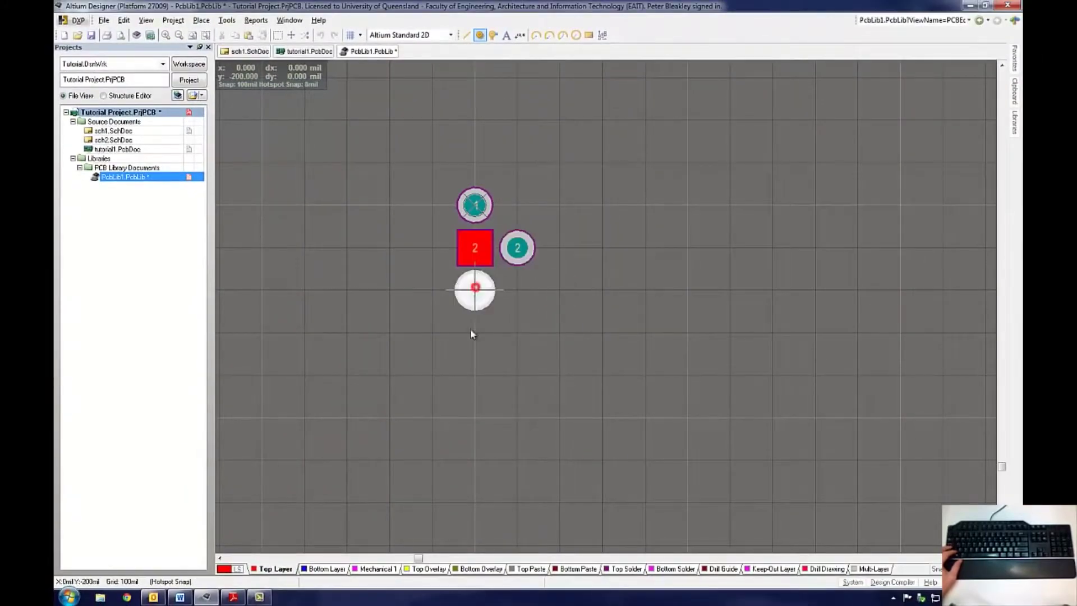
click(475, 289)
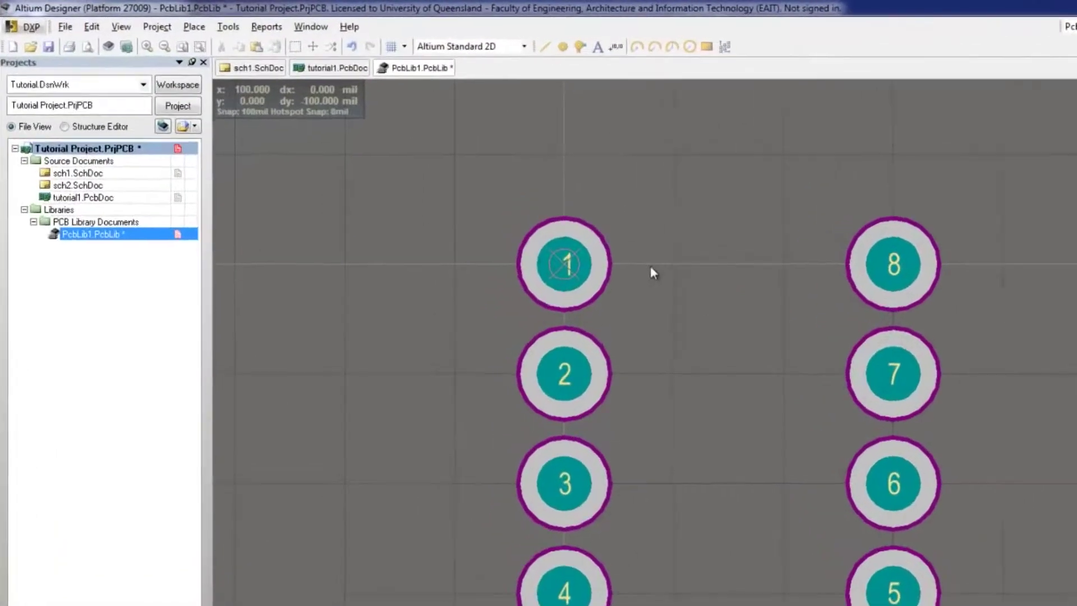
Step: Set the snap grid to 5 mil and make Top Overlay the active layer
click(474, 72)
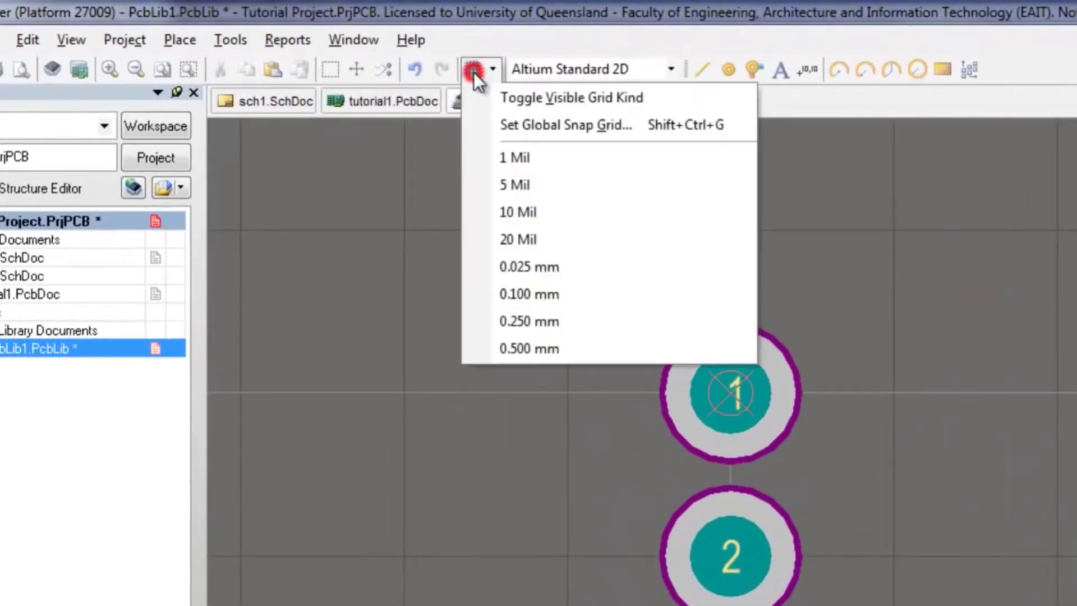
click(517, 186)
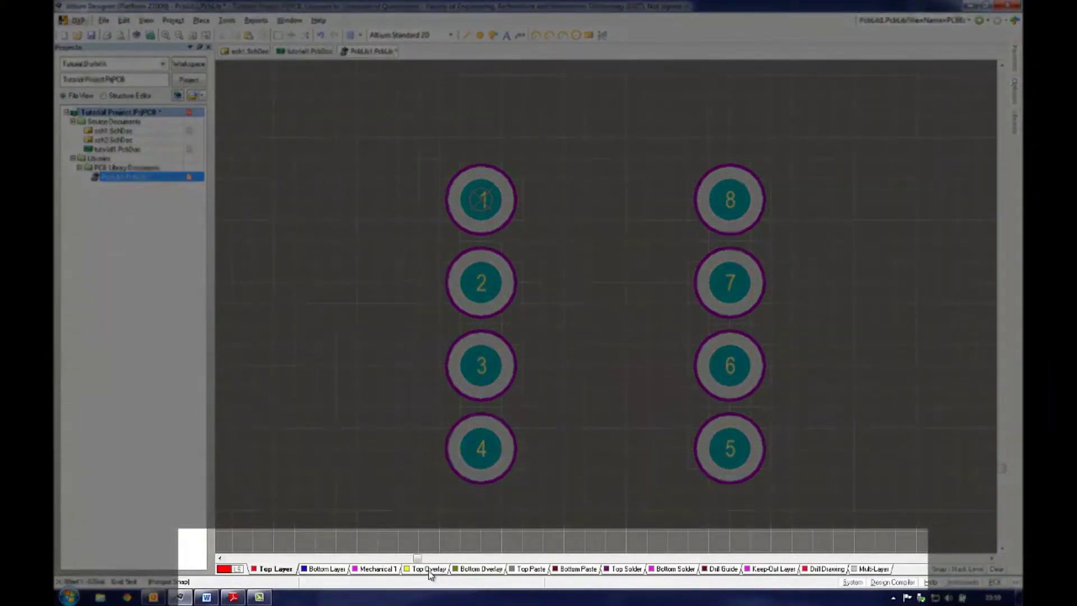
click(430, 569)
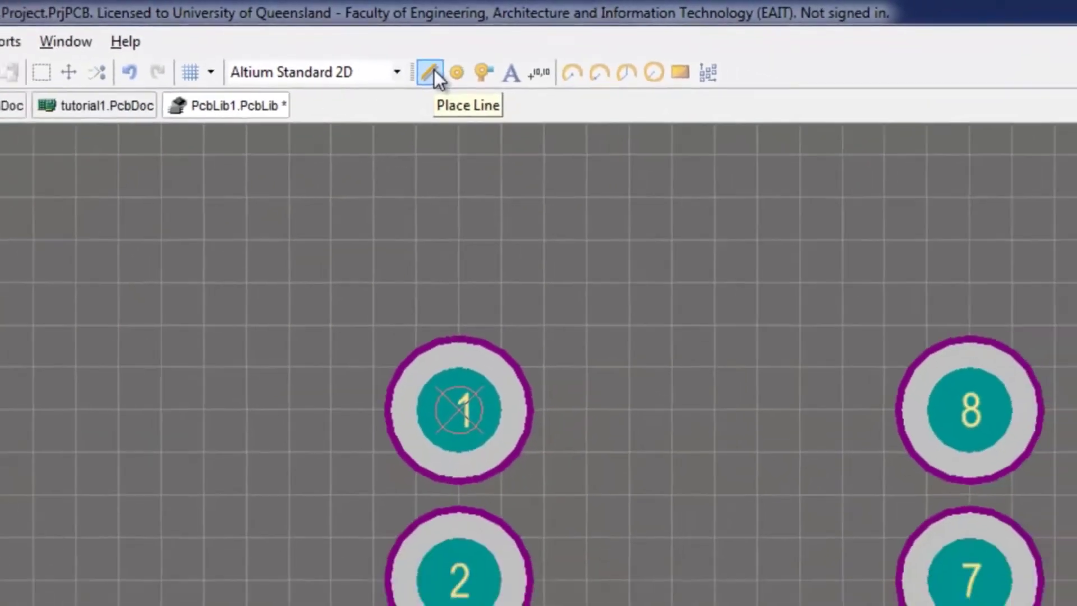
Step: Draw a closed rectangular line outline about 150 mil wide and 400 mil tall between the two pad columns
click(406, 97)
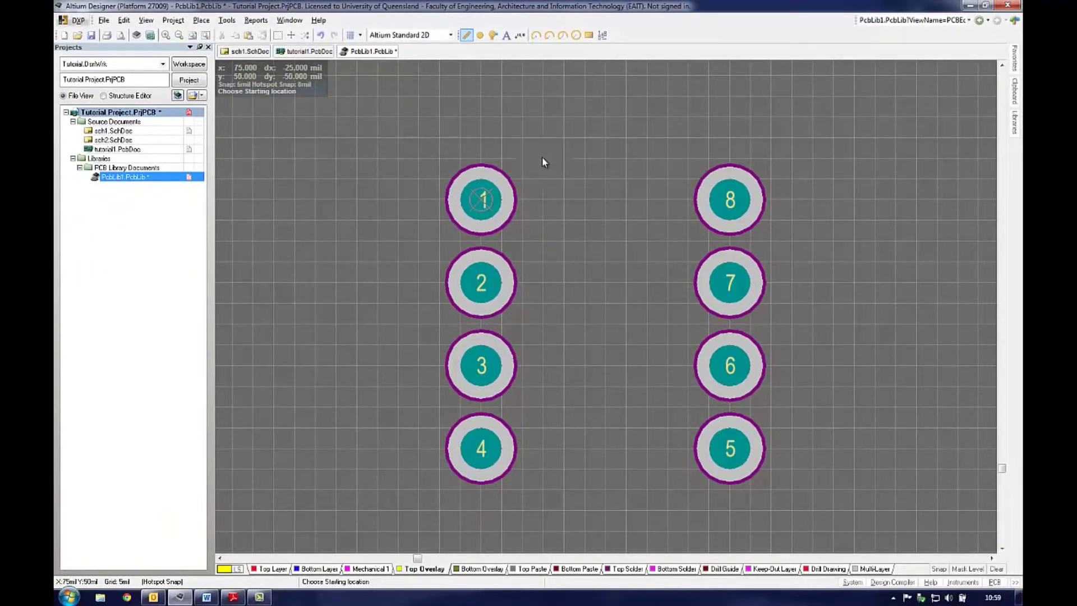
click(543, 157)
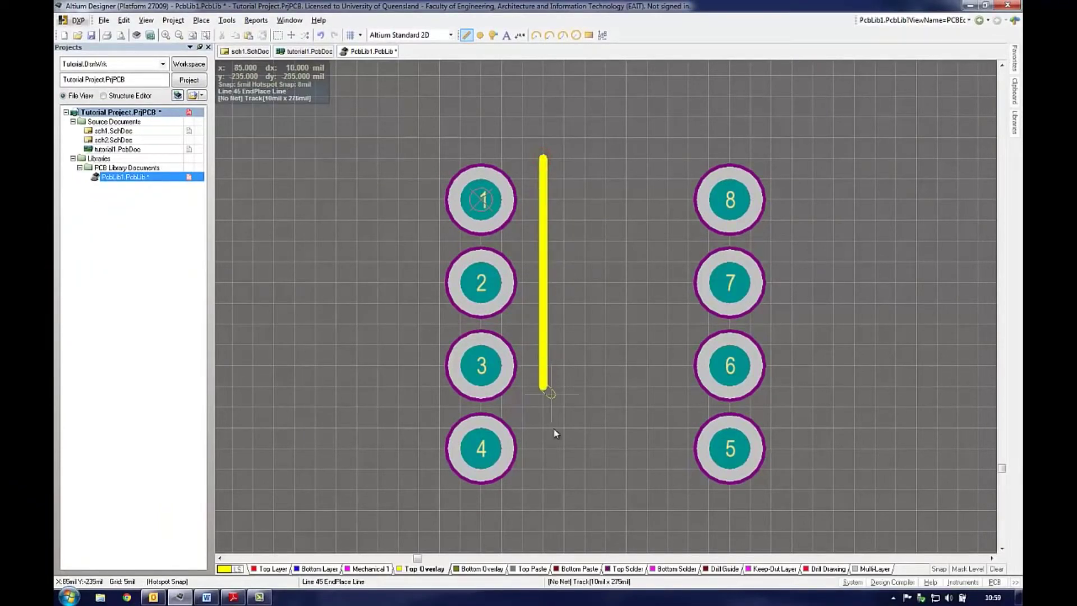
click(543, 491)
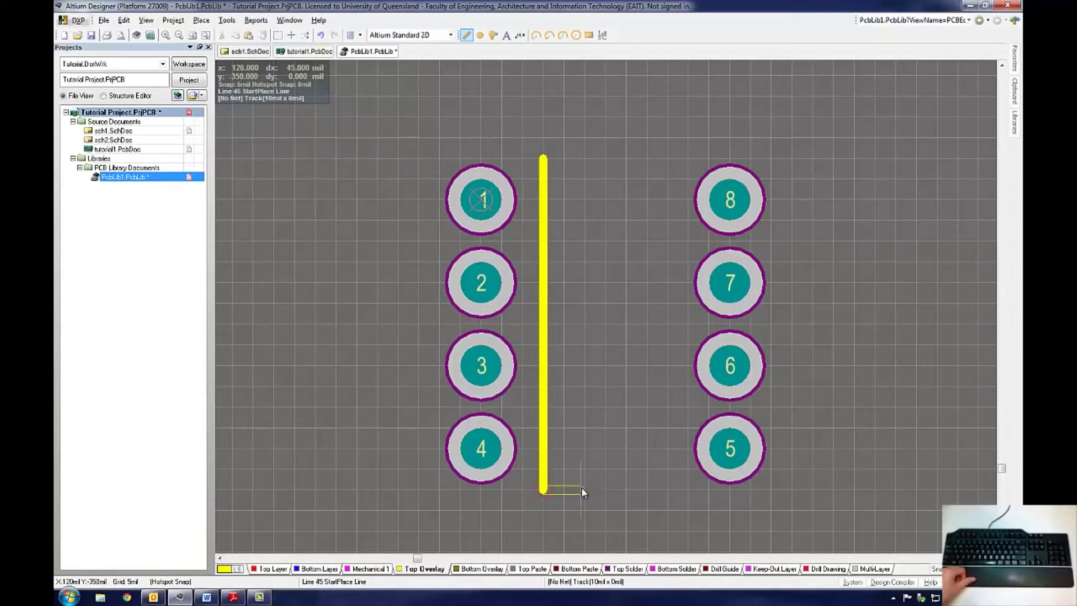
key(space)
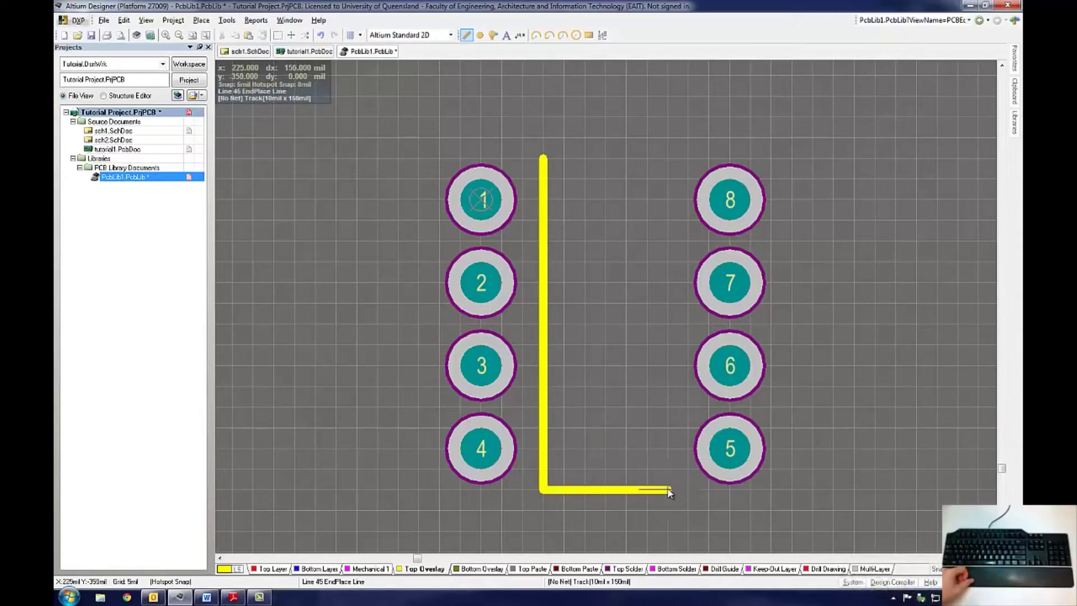
click(662, 490)
key(space)
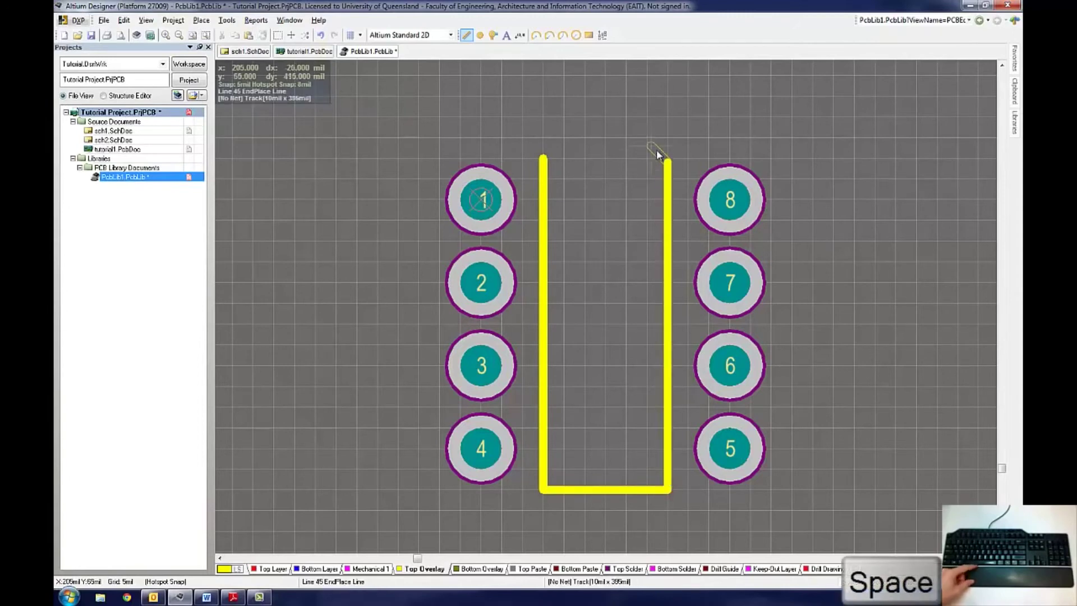
click(668, 157)
key(space)
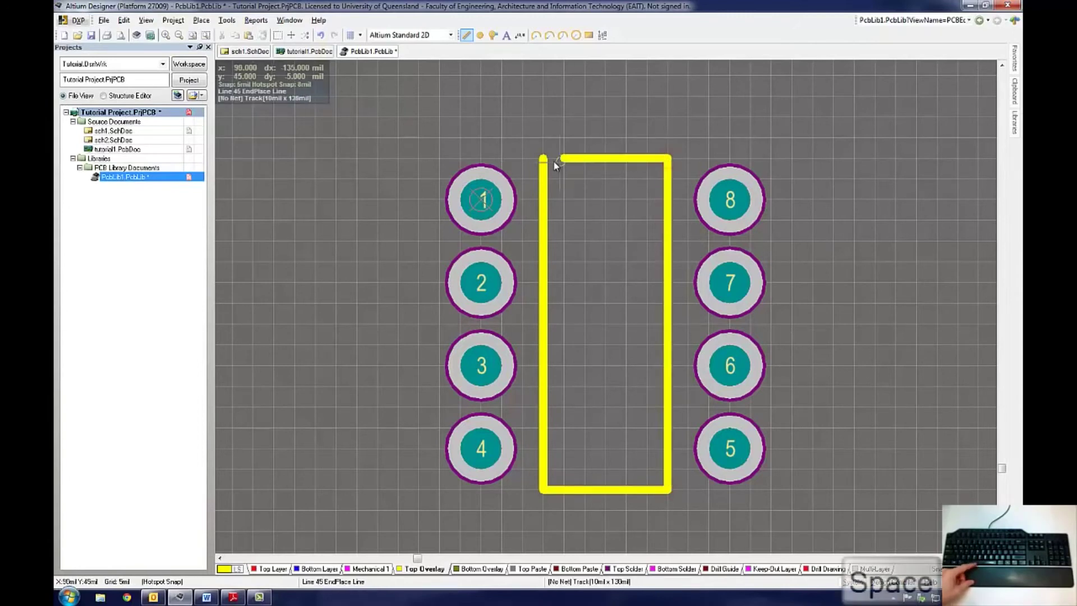
click(544, 160)
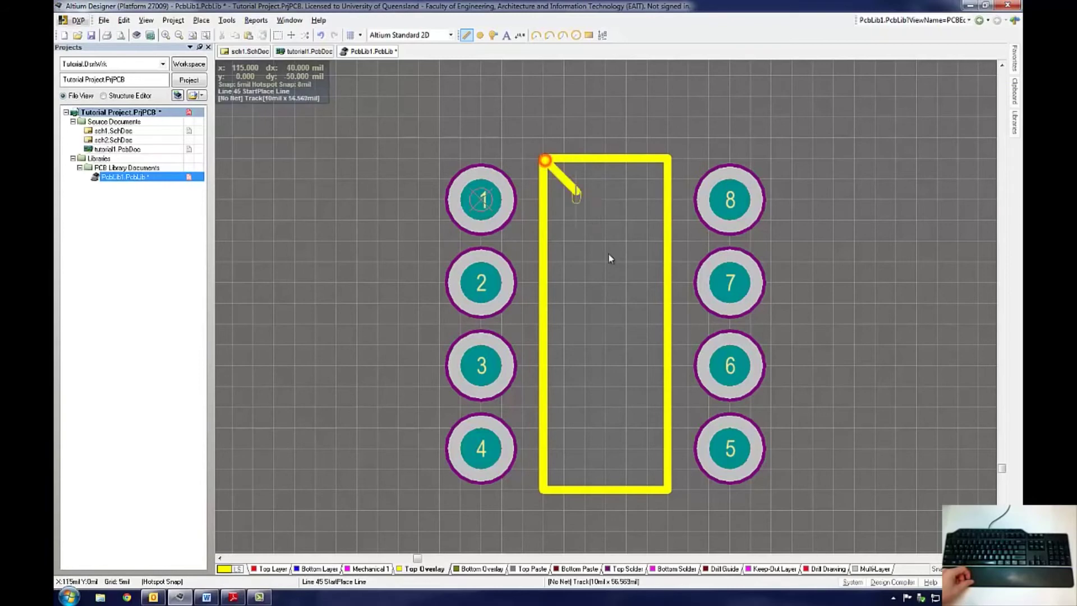
right_click(604, 308)
right_click(613, 344)
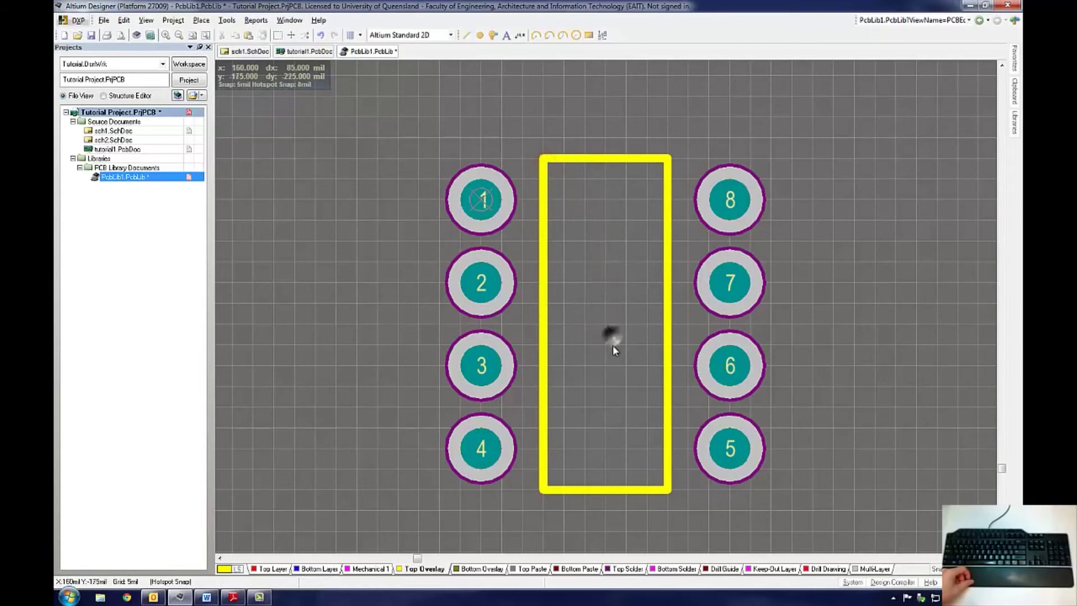
Step: Draw a full-circle arc of about 29 mil radius centred on the midpoint of the outline's upper edge
click(535, 34)
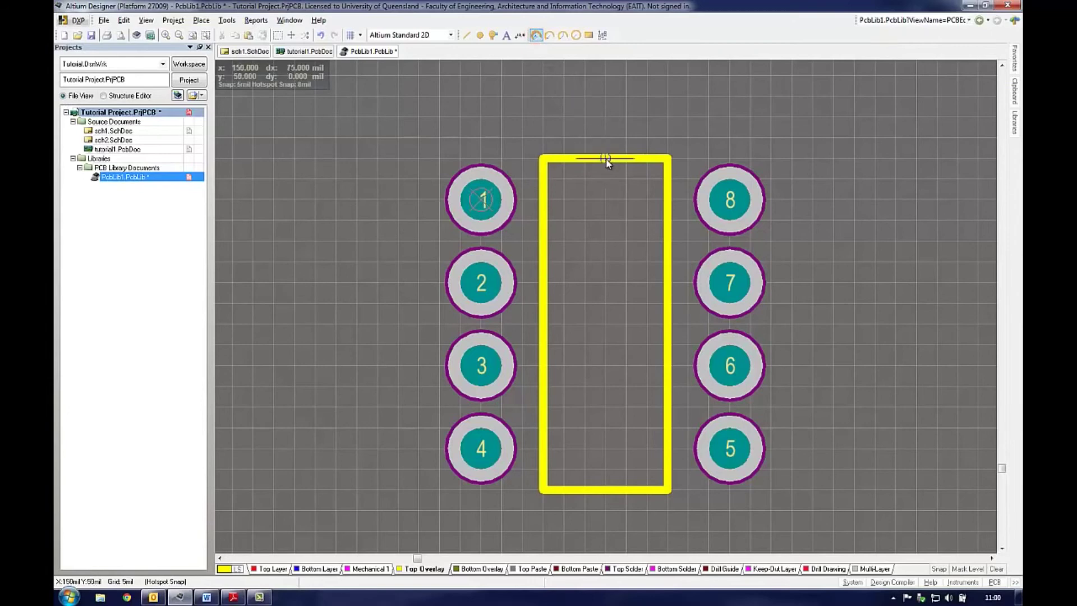
click(606, 159)
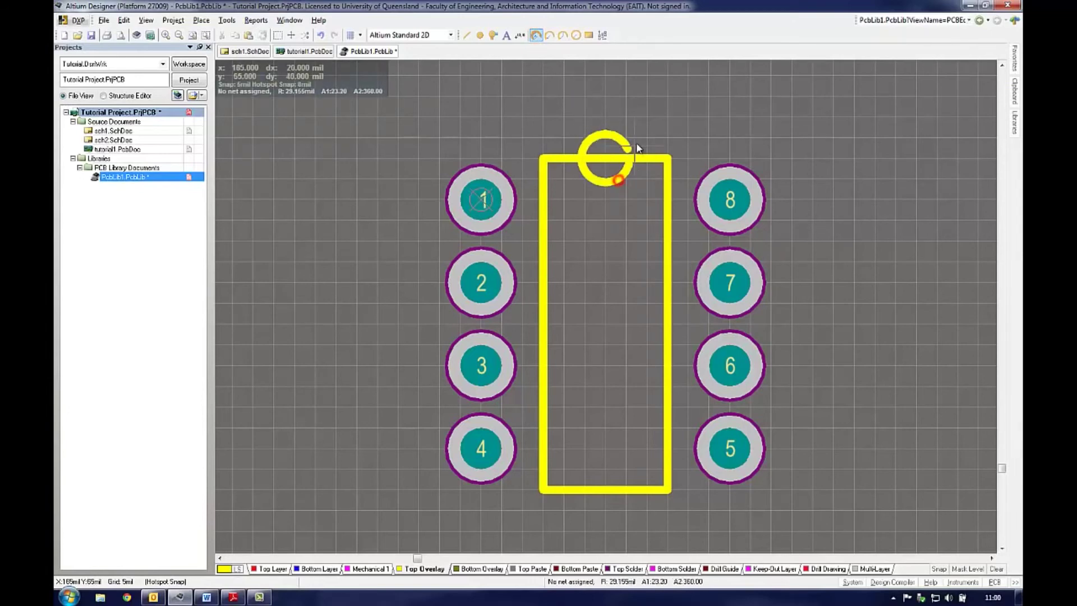
click(631, 160)
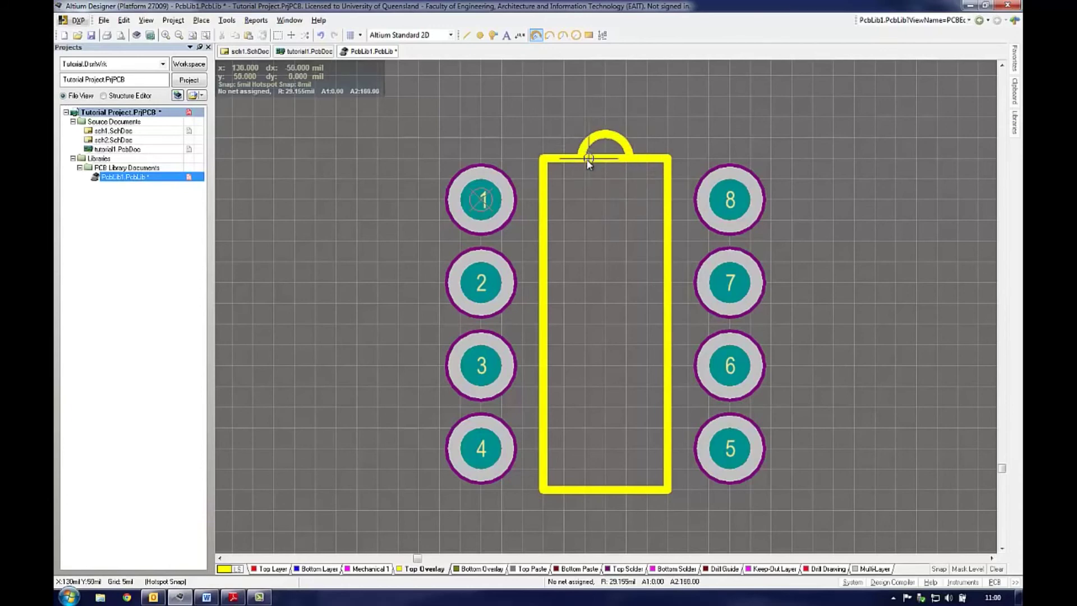
click(630, 160)
right_click(624, 197)
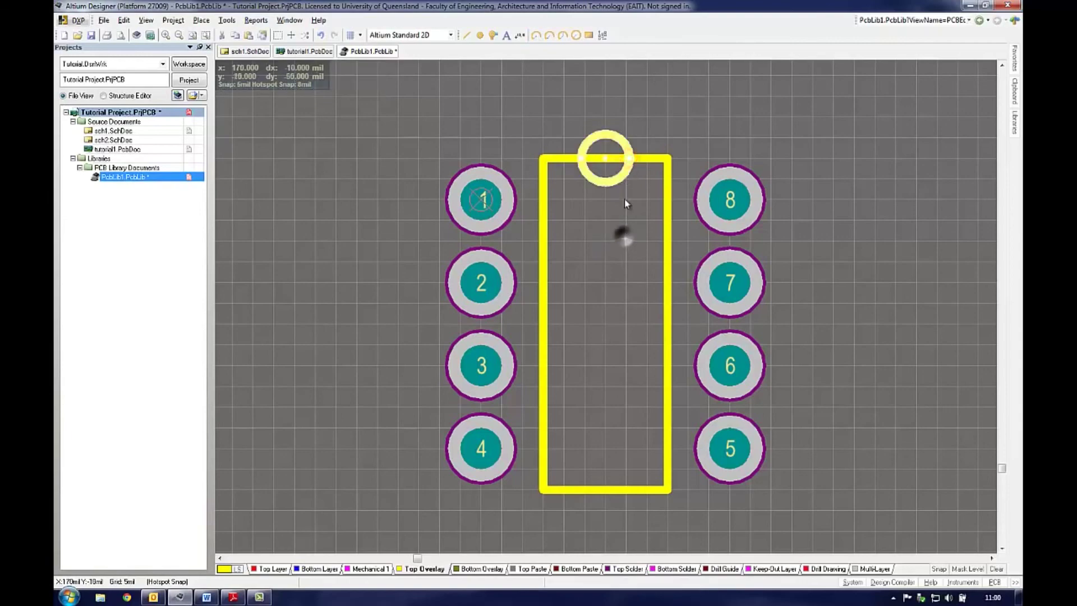